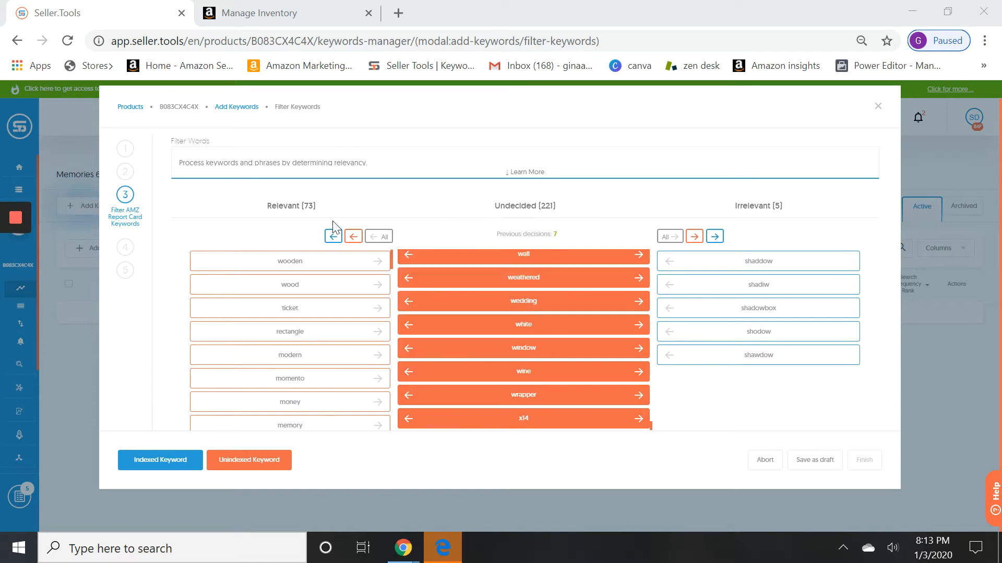
Complete the AMZ Report Card filter with all undecided unindexed words marked irrelevant, and start the R2A search.
click(695, 237)
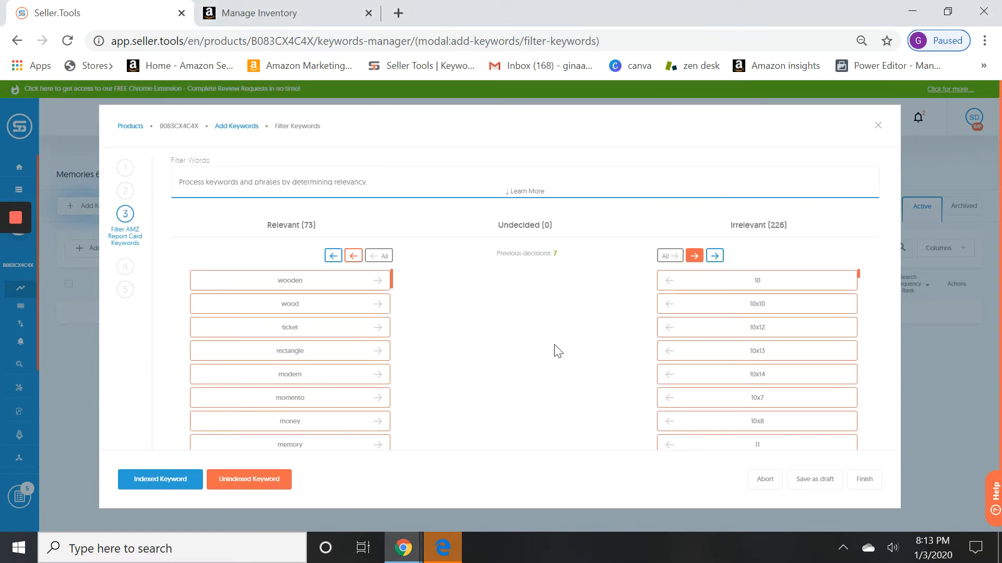
click(866, 480)
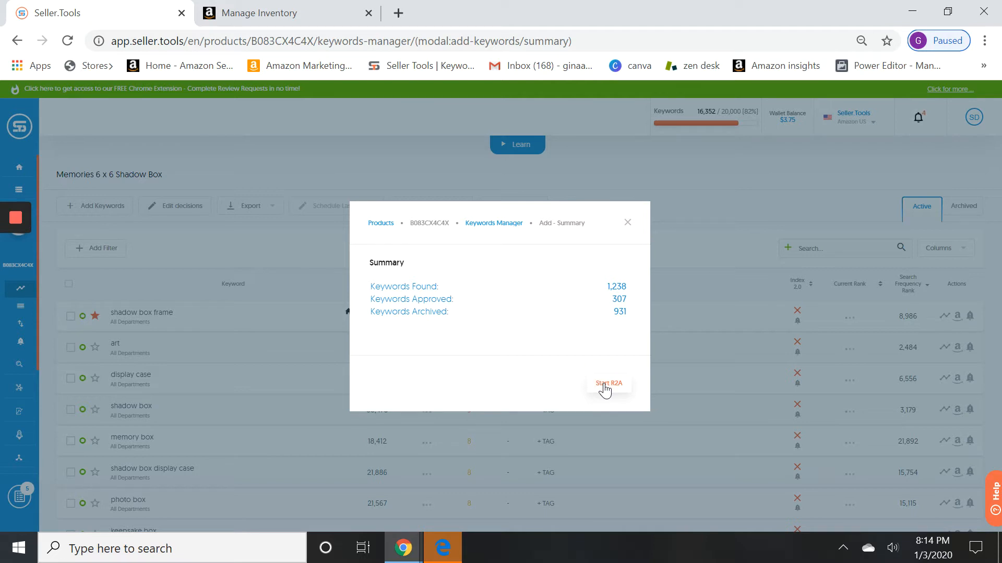
click(604, 385)
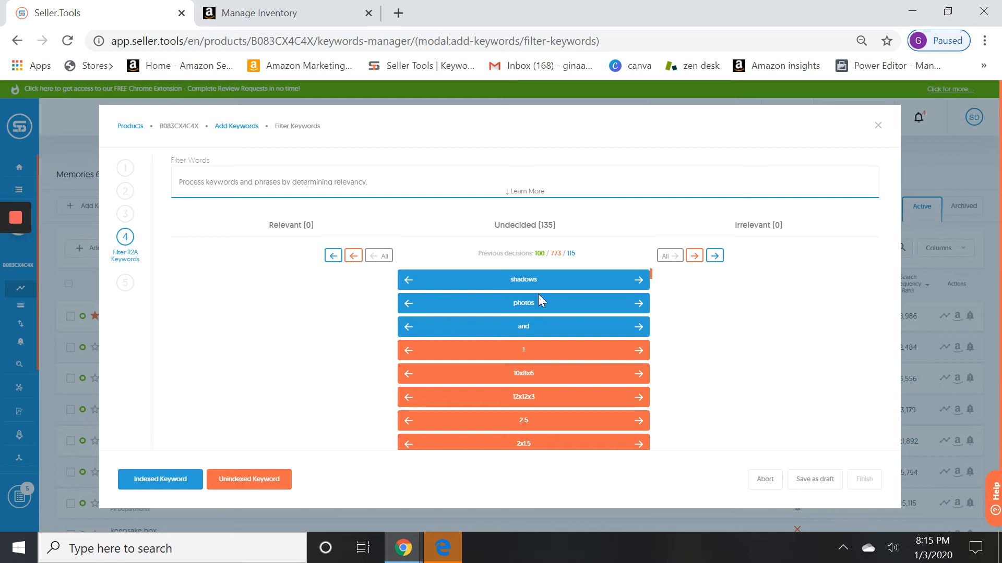
Mark all indexed words in the R2A filter, "shadows", "photos" and "and", as relevant.
mouse_move(532, 260)
mouse_move(475, 322)
click(333, 256)
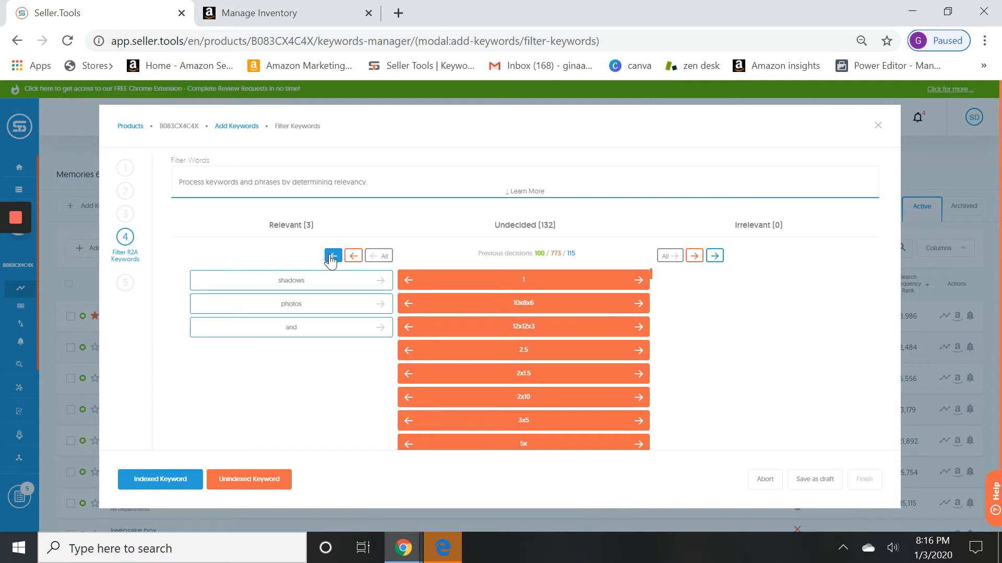
Review the undecided unindexed words from the numeric sizes through "design", checking the related phrases of unclear ones.
scroll(526, 342, down, 2)
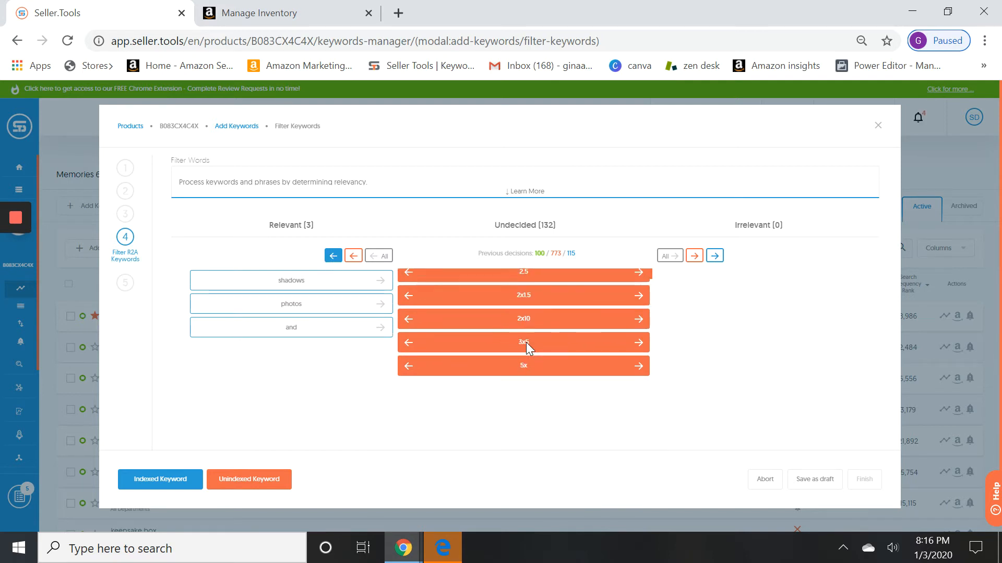
scroll(526, 342, down, 2)
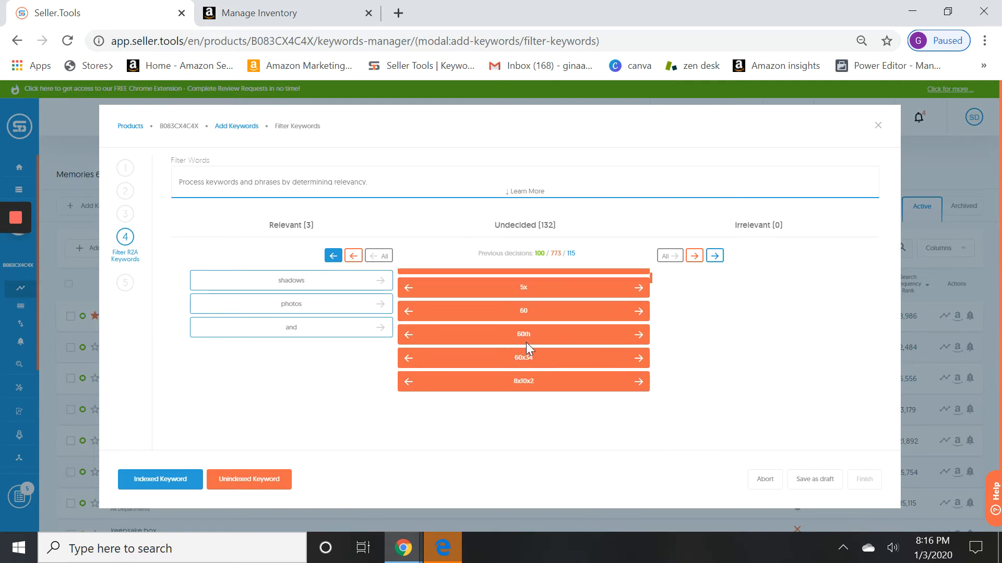
scroll(526, 342, down, 3)
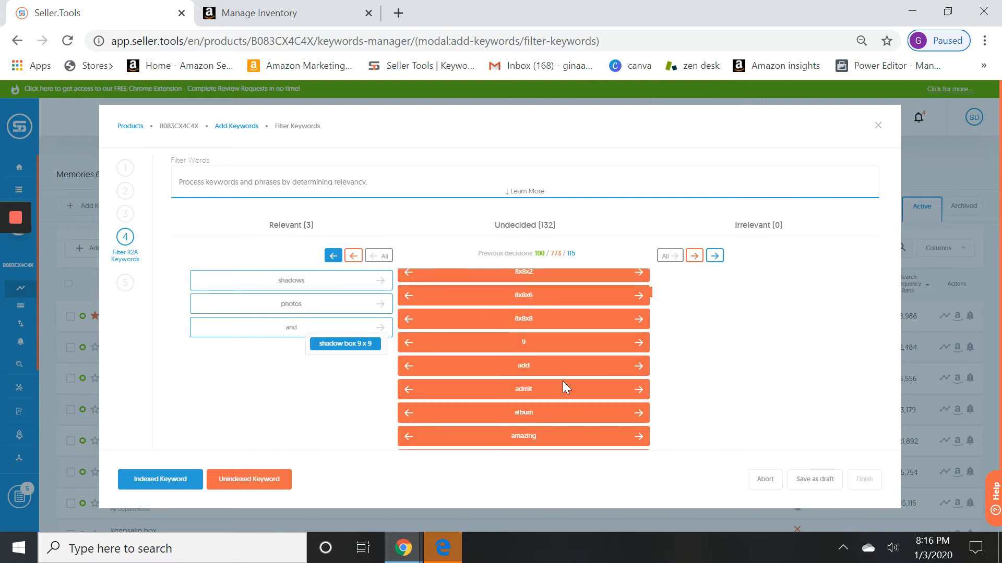
mouse_move(567, 384)
scroll(567, 387, down, 2)
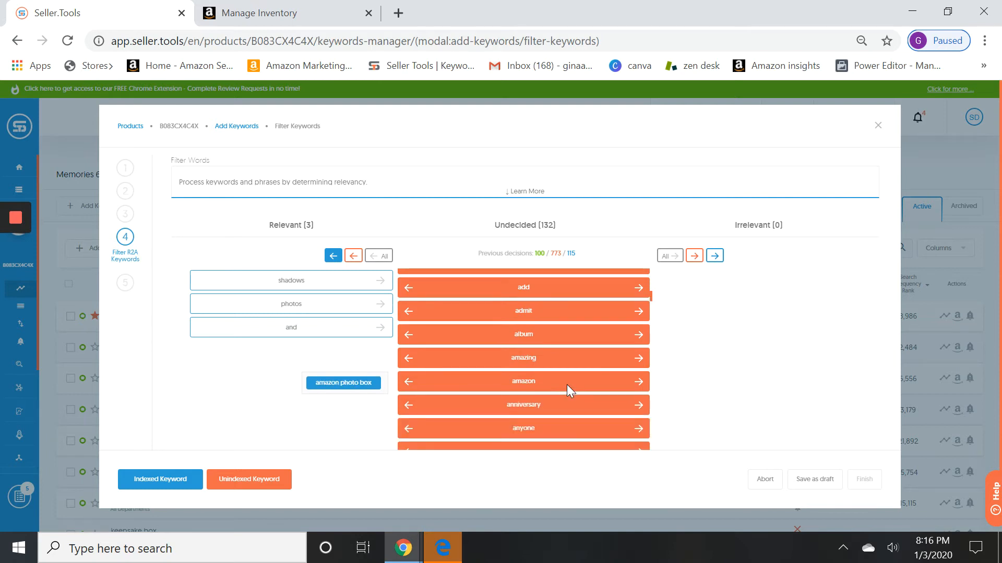
scroll(566, 385, down, 2)
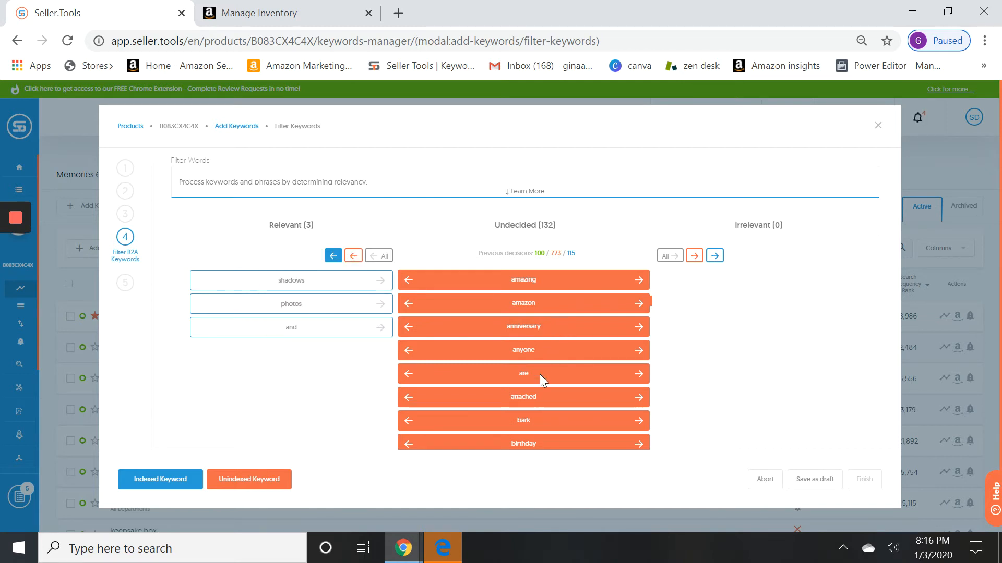
mouse_move(540, 374)
mouse_move(520, 397)
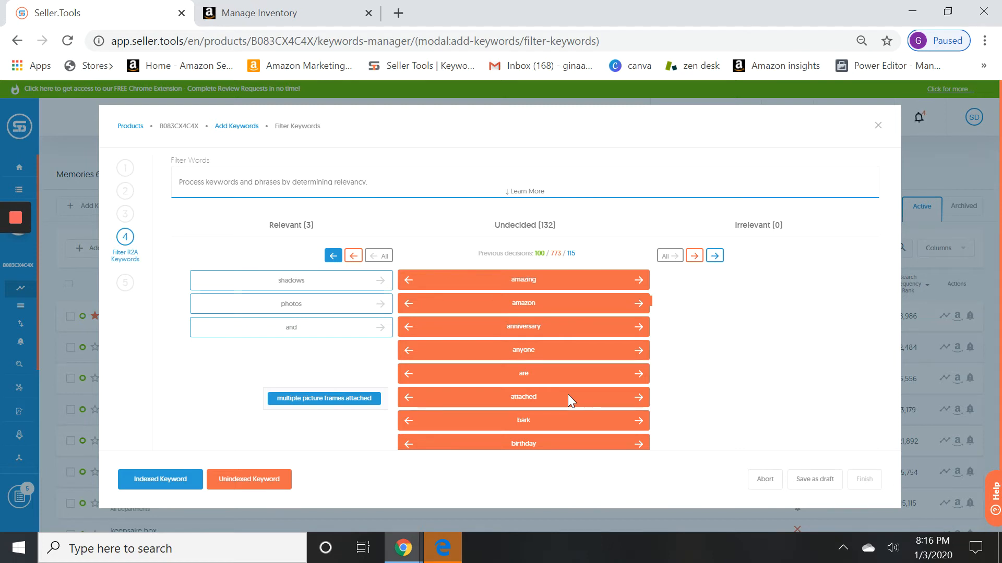
scroll(568, 394, down, 2)
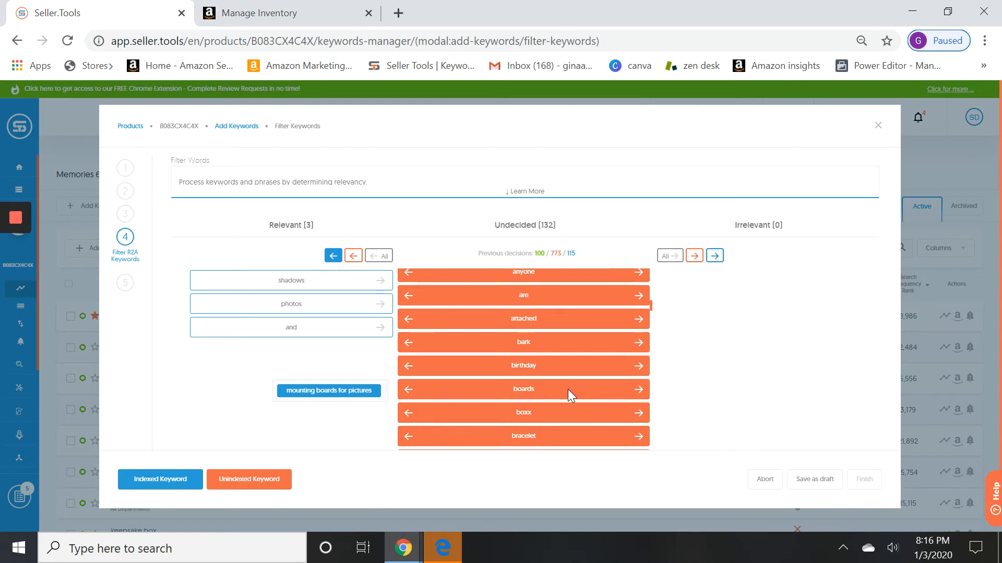
scroll(568, 389, down, 2)
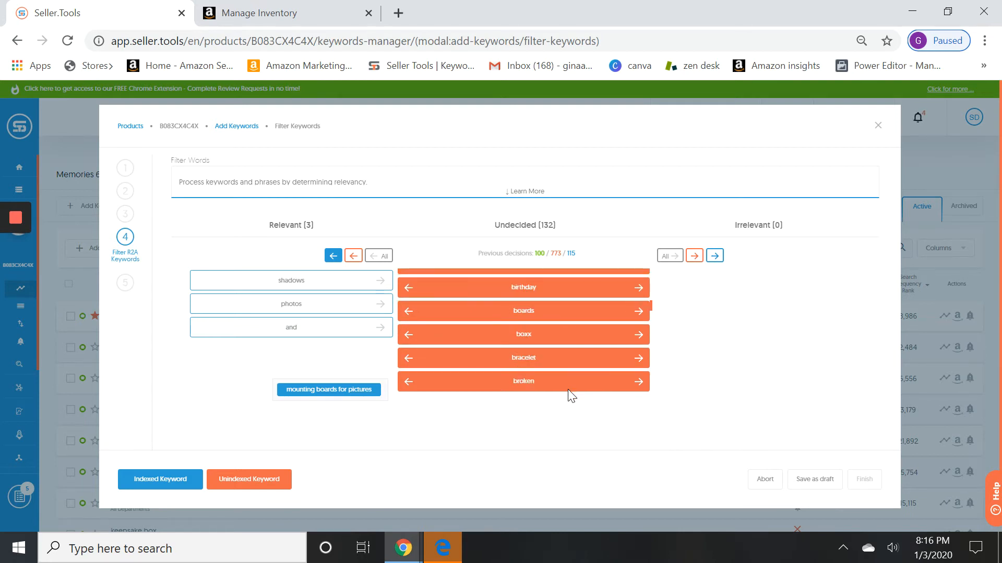
scroll(568, 389, down, 8)
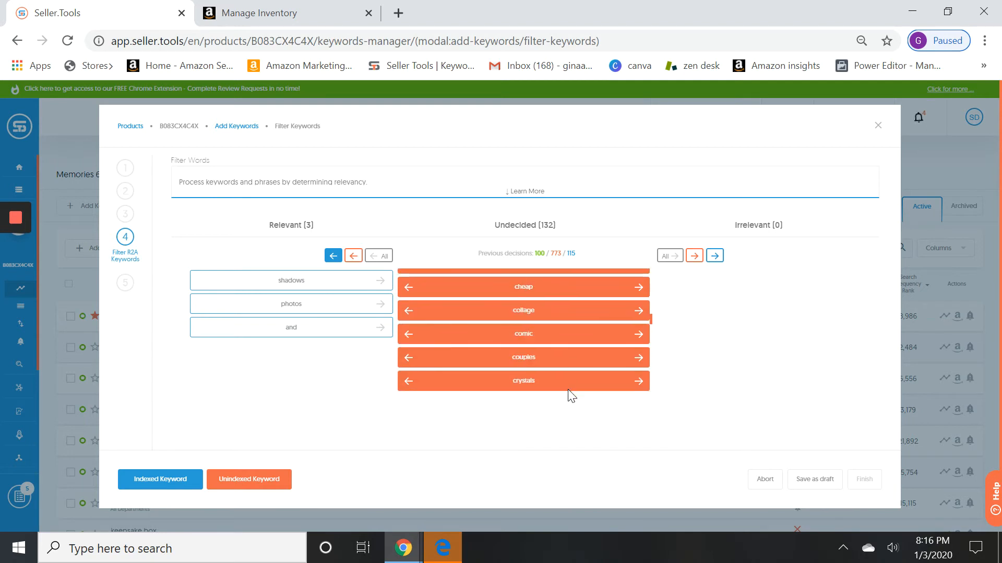
scroll(568, 390, down, 3)
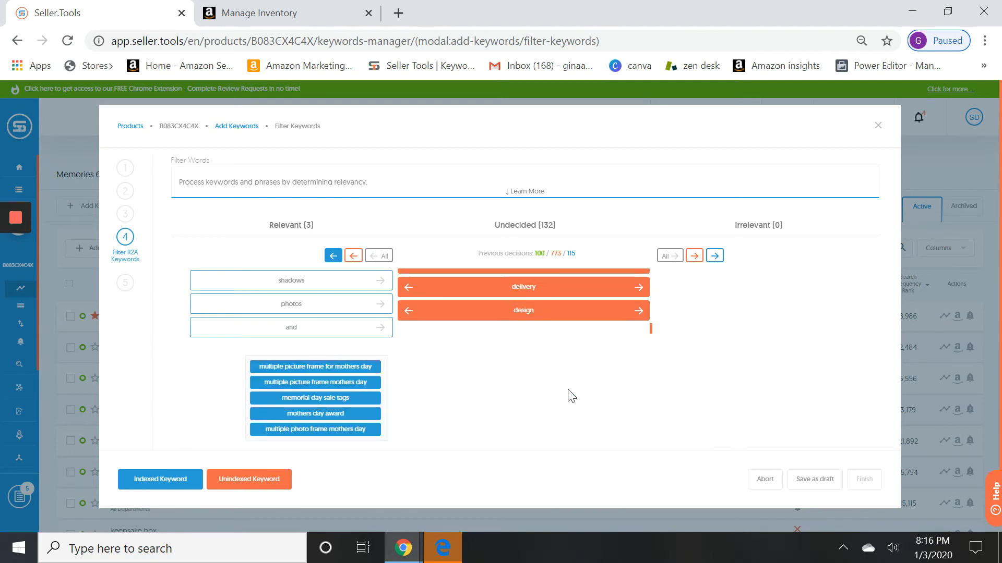
Mark the undecided words "family", "fabric", "forever" and "memories" as relevant.
scroll(567, 390, down, 3)
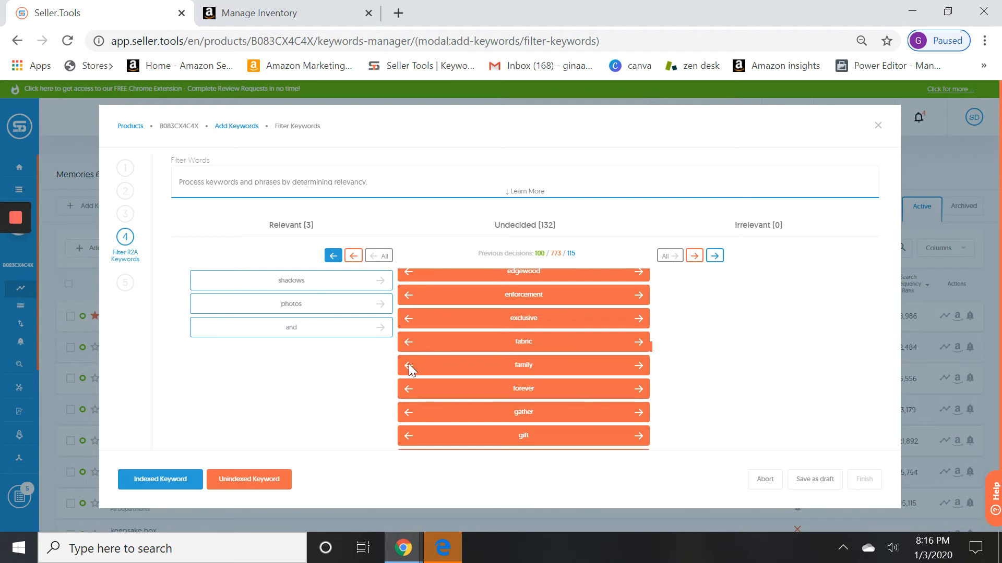
mouse_move(409, 364)
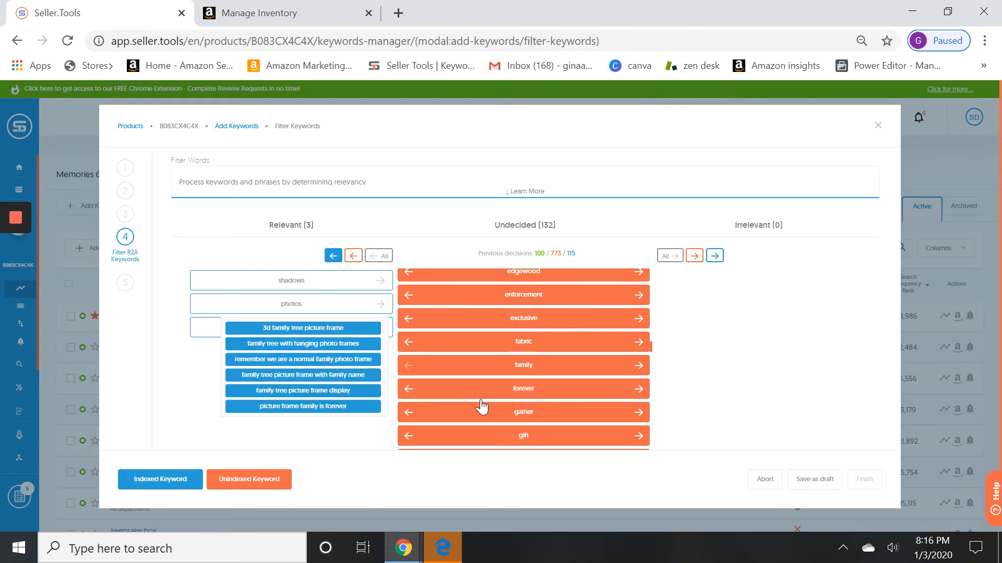
scroll(481, 407, down, 2)
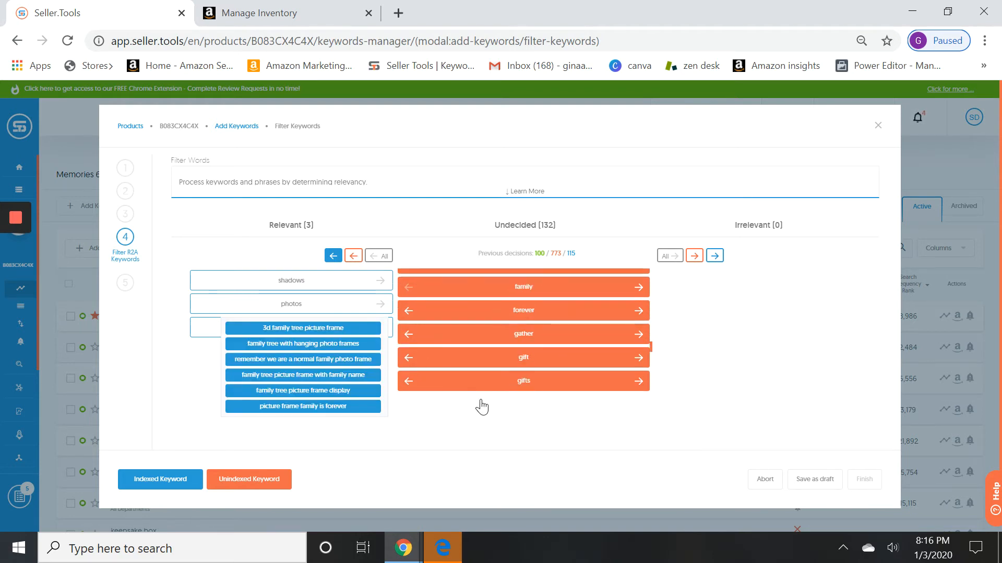
click(407, 359)
click(407, 383)
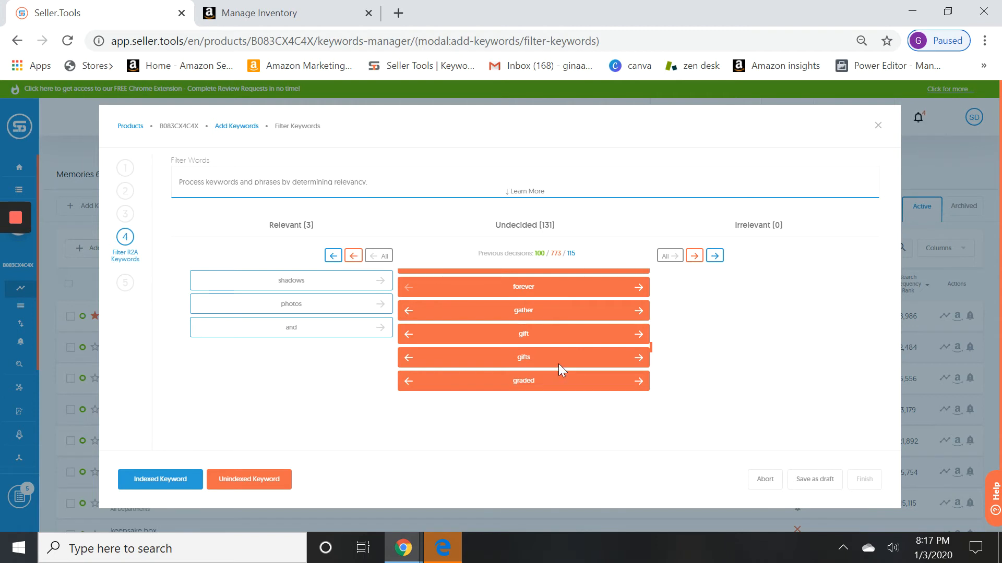
scroll(558, 364, down, 2)
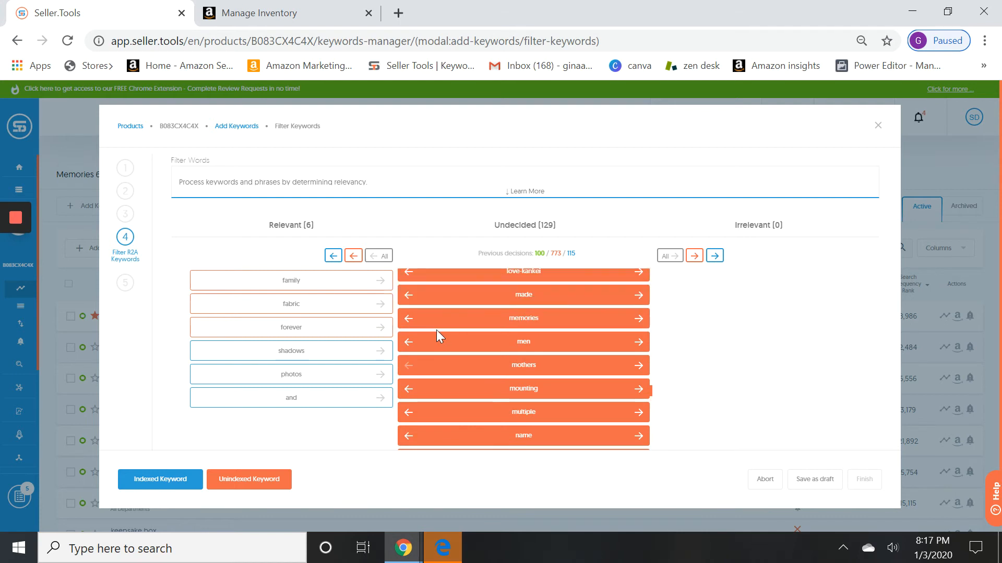
click(407, 318)
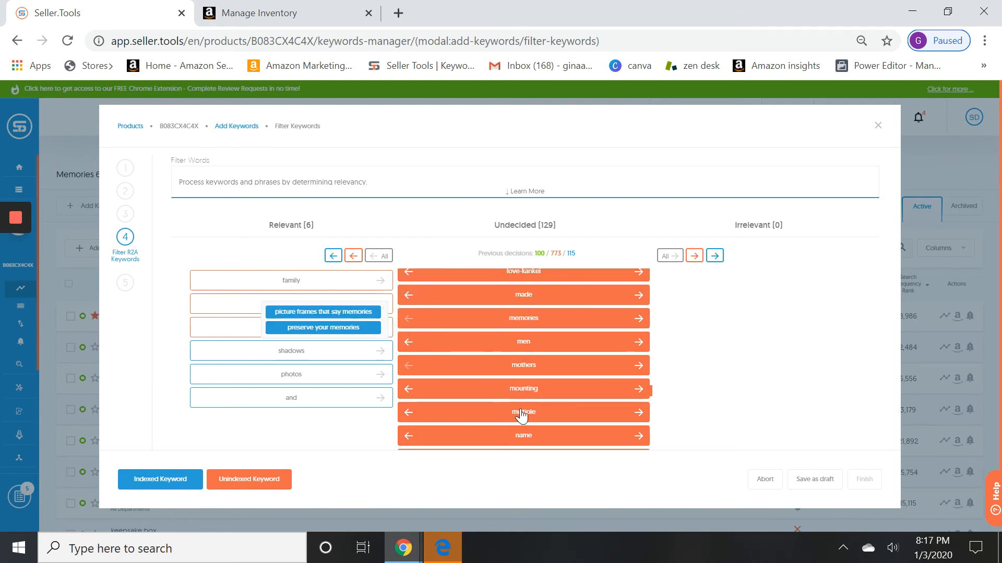
Review the rest of the undecided words through "woven", checking related phrases for words such as "own", "order" and "sides".
scroll(522, 414, down, 2)
scroll(524, 415, down, 2)
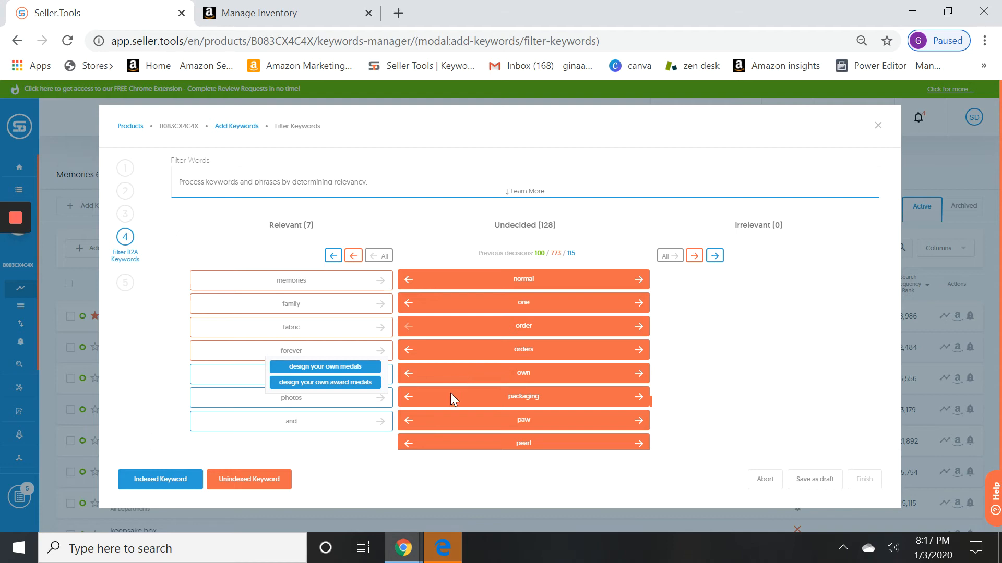
mouse_move(449, 396)
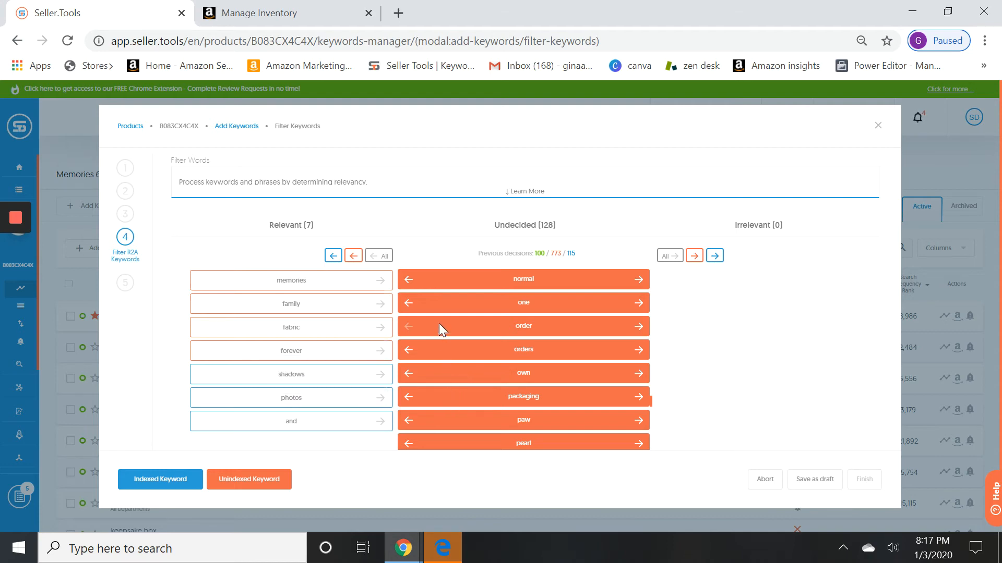
mouse_move(439, 324)
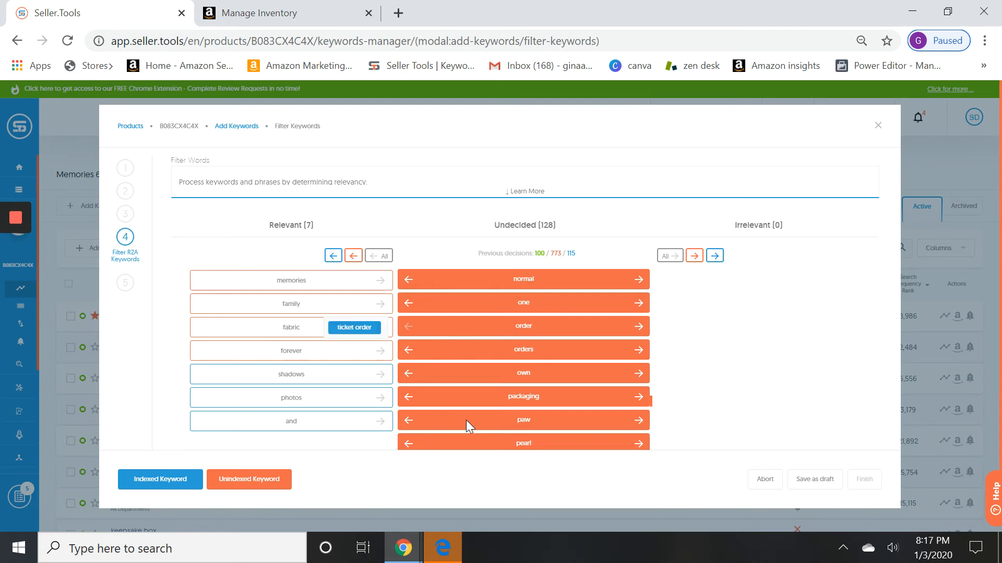
scroll(466, 422, down, 4)
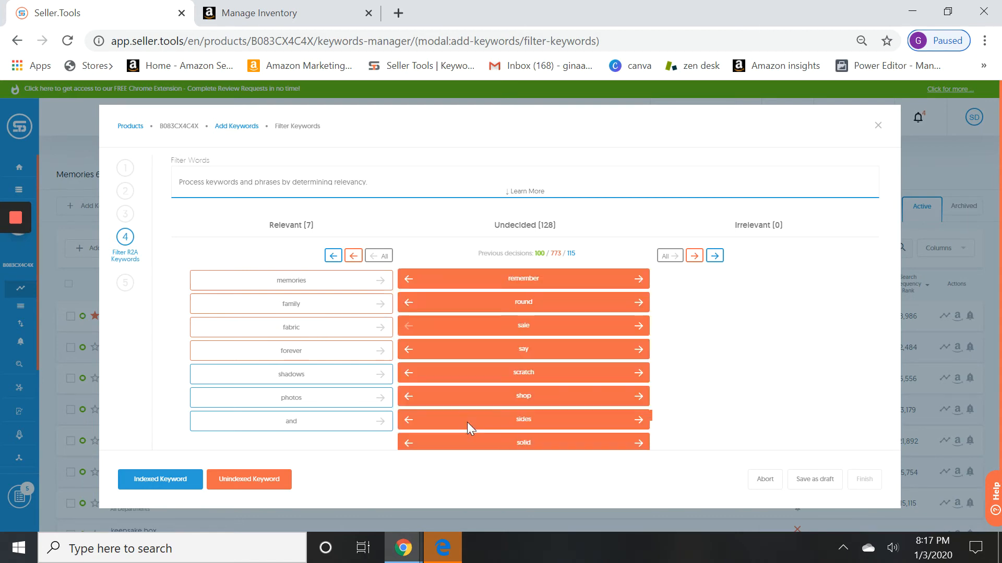
mouse_move(468, 424)
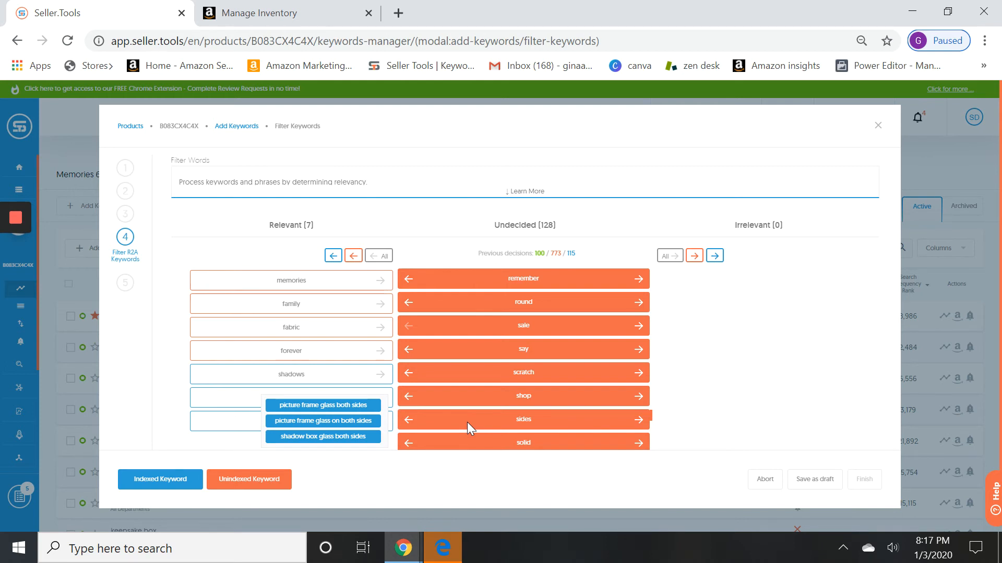
scroll(467, 422, down, 3)
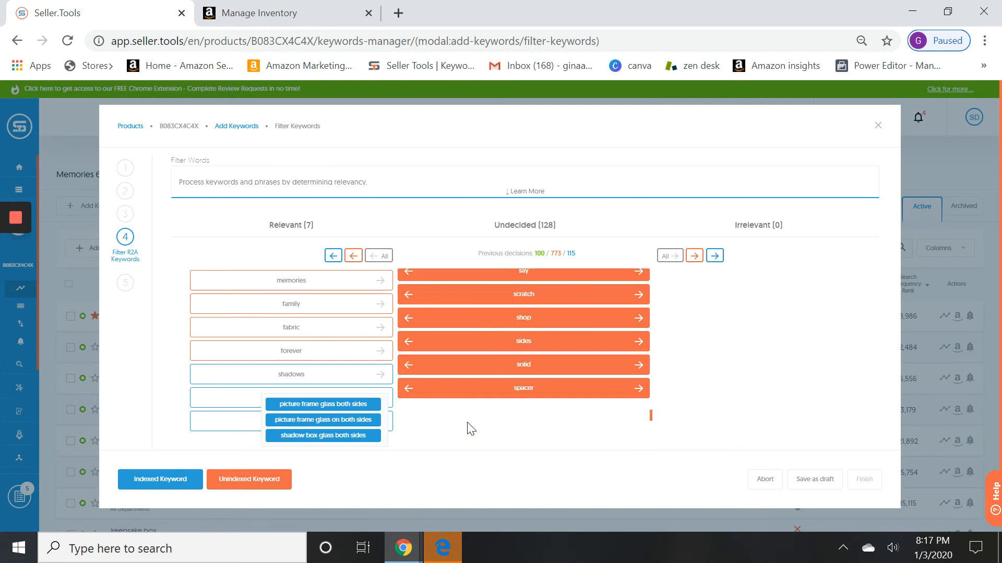
scroll(468, 421, down, 3)
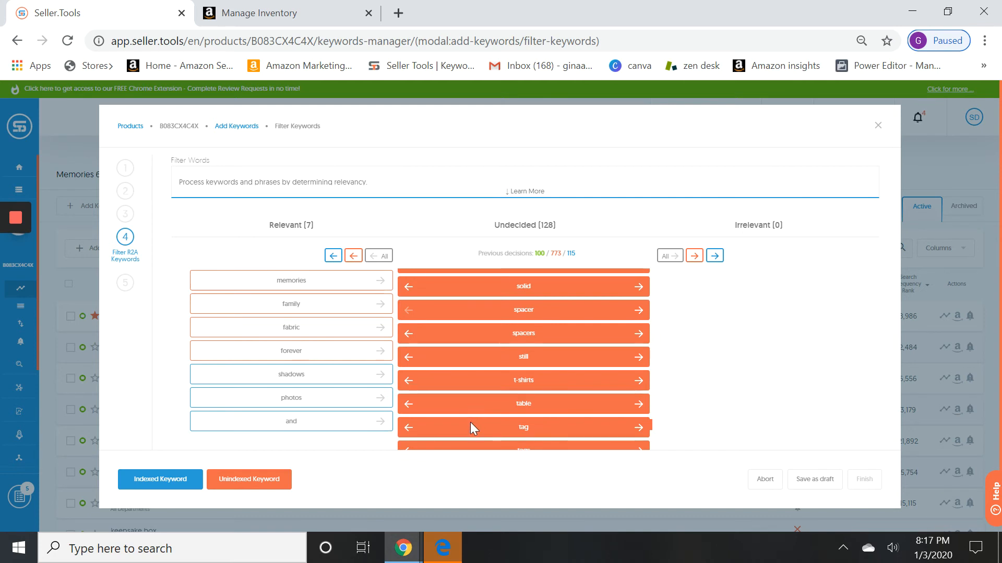
scroll(470, 422, down, 3)
scroll(470, 427, down, 3)
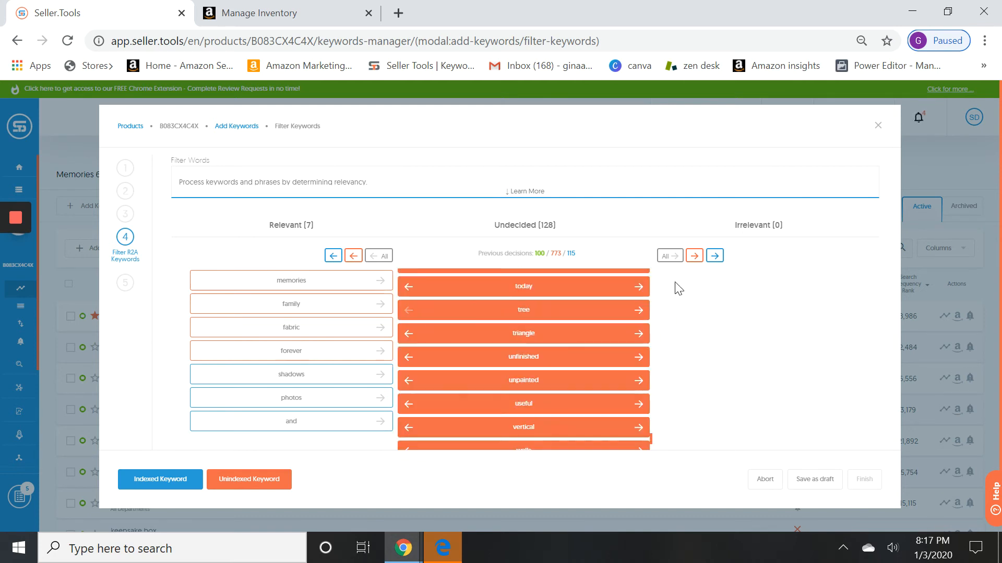
scroll(585, 380, down, 3)
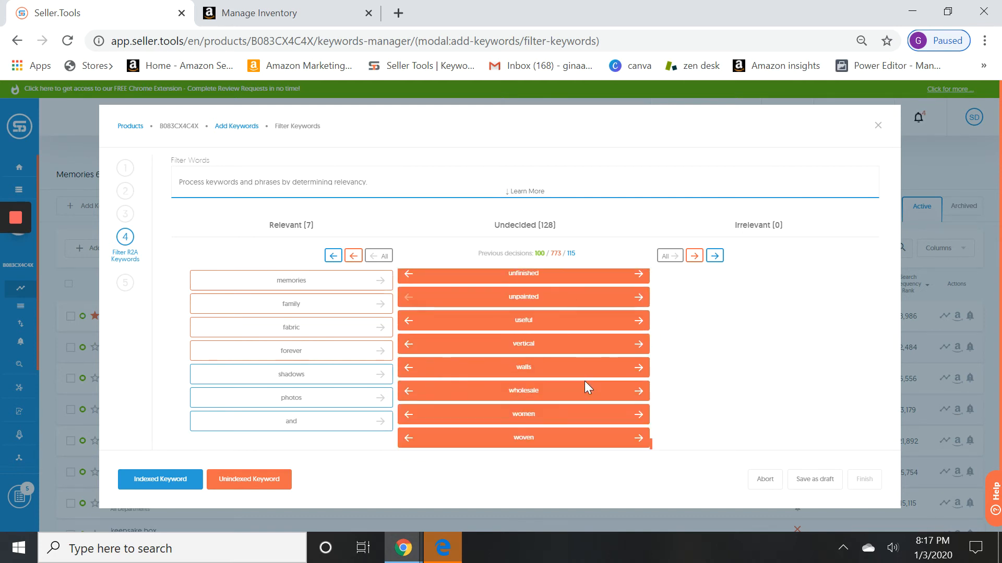
Complete the R2A filter with all remaining undecided unindexed words marked irrelevant, and start the last search.
mouse_move(585, 383)
click(693, 256)
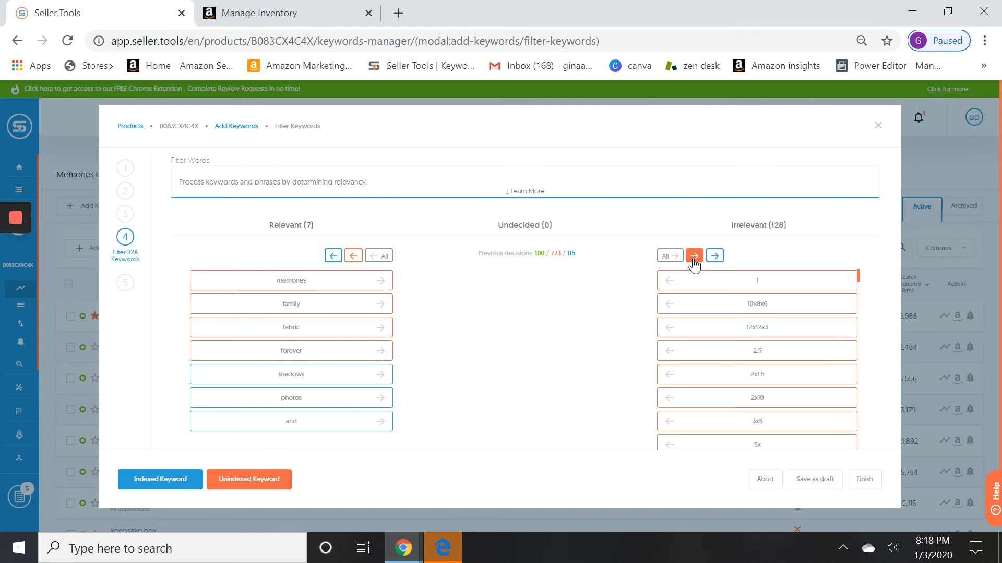
click(864, 480)
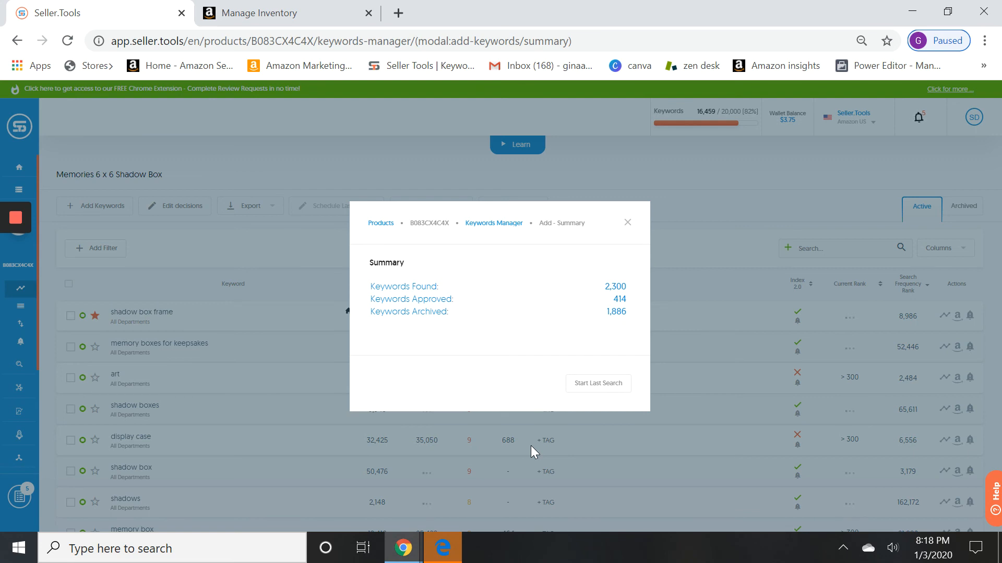
click(596, 386)
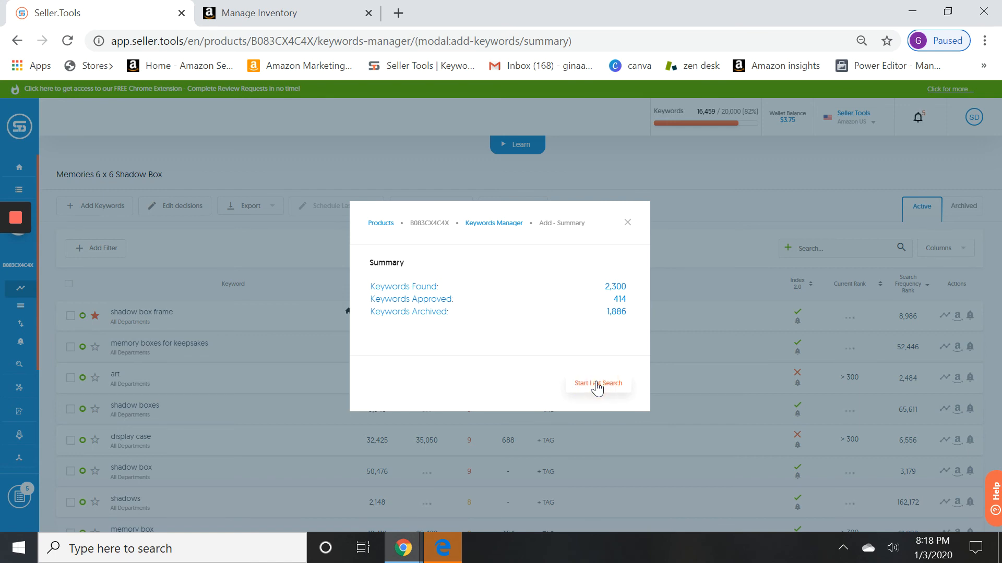